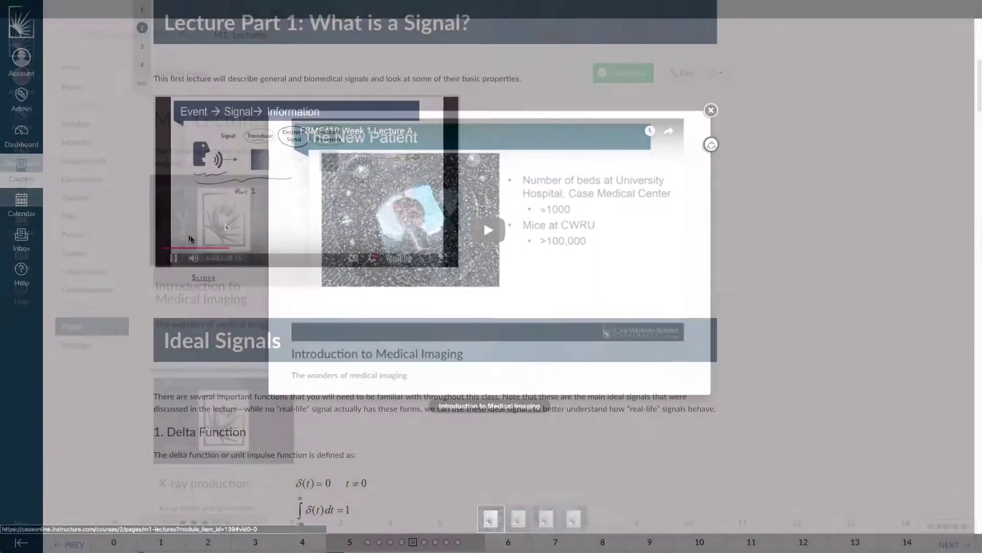
pyautogui.scroll(-5, 142, 108)
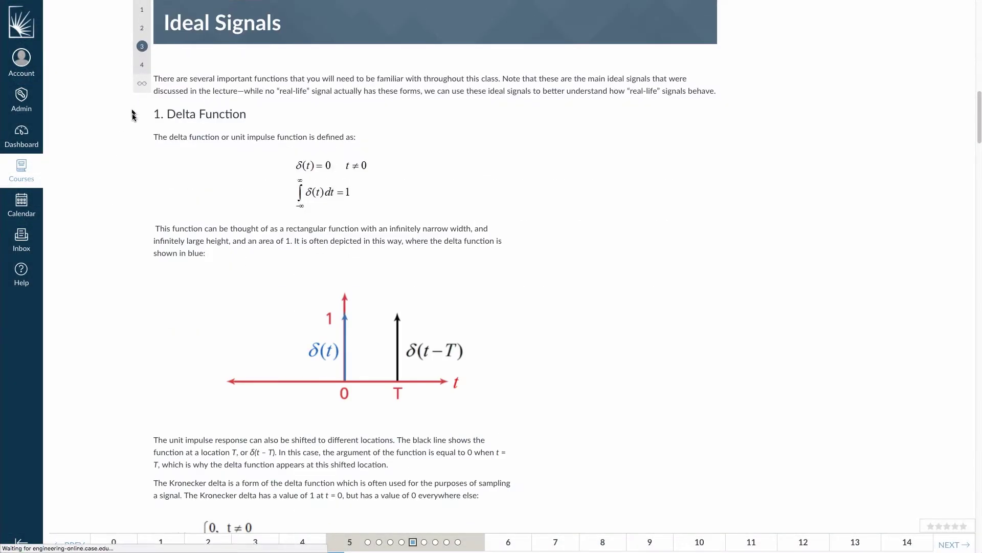
pyautogui.scroll(-5, 145, 161)
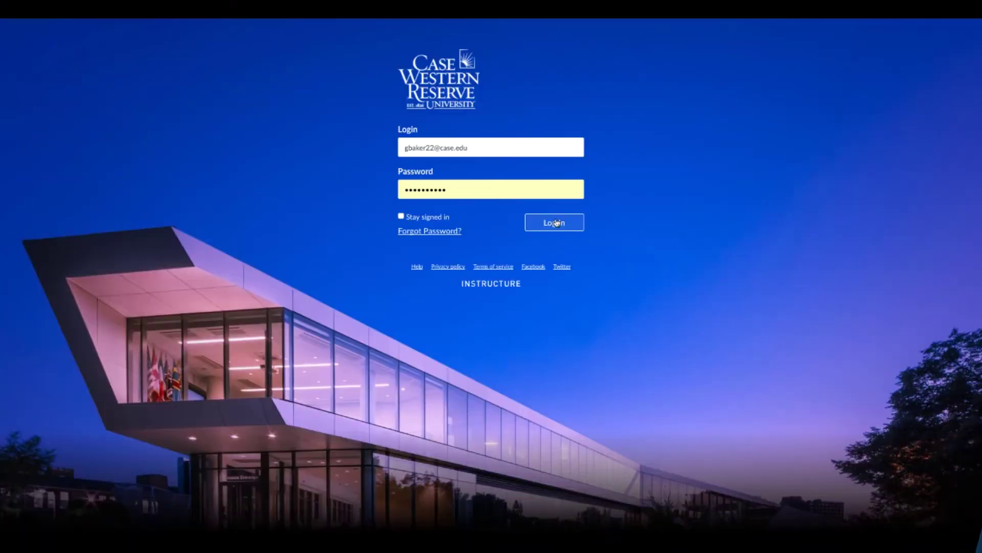
# Sign in to open the EBME 410 Medical Imaging Fundamentals course home page.
pyautogui.click(557, 224)
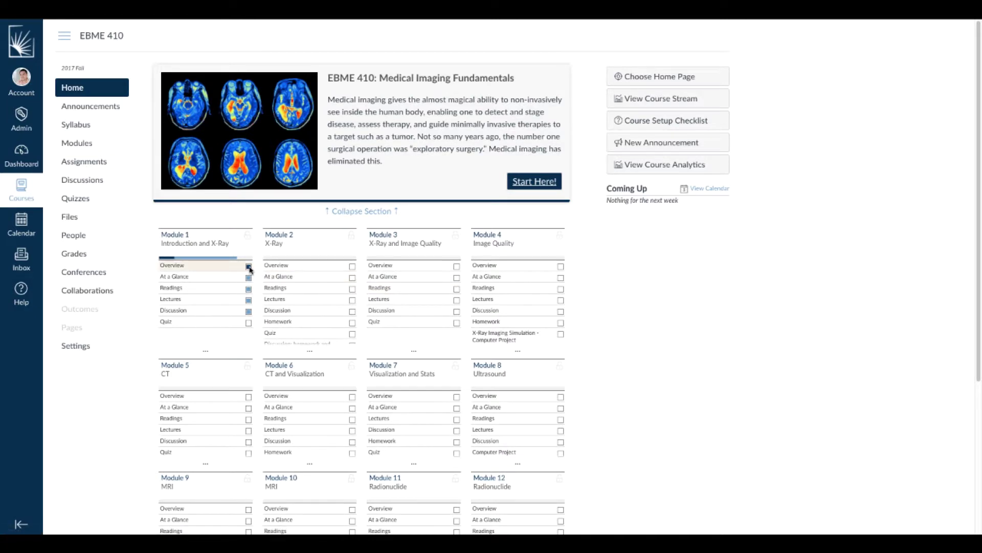